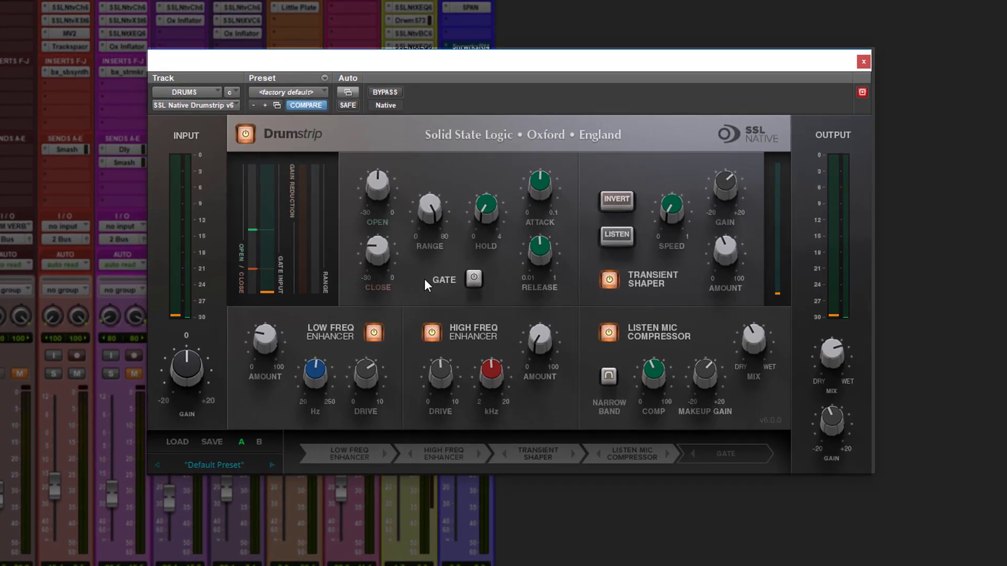
- Examine the Drumstrip's low frequency enhancer, listen mic compressor, transient shaper, output mix and processing order controls
click(342, 350)
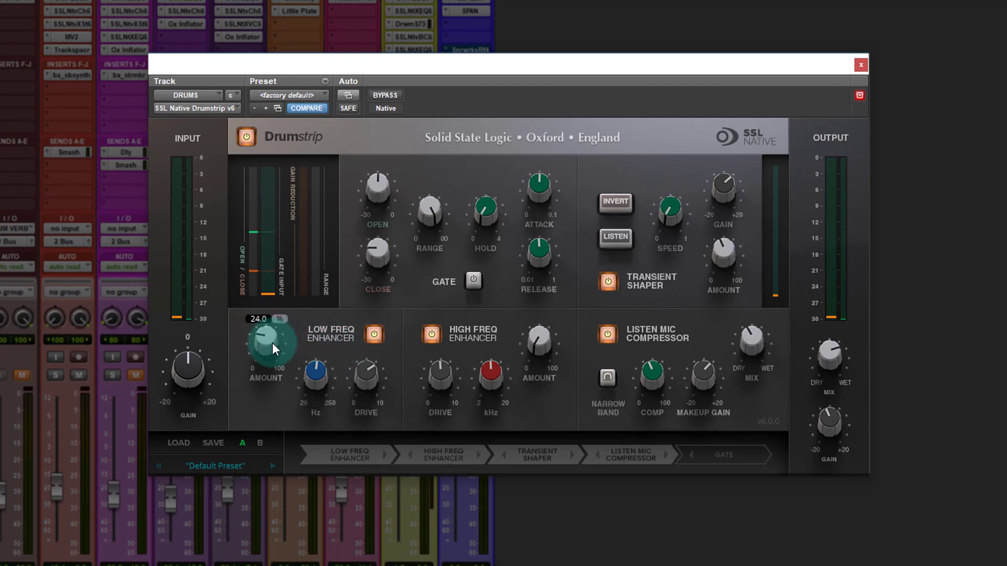
click(312, 375)
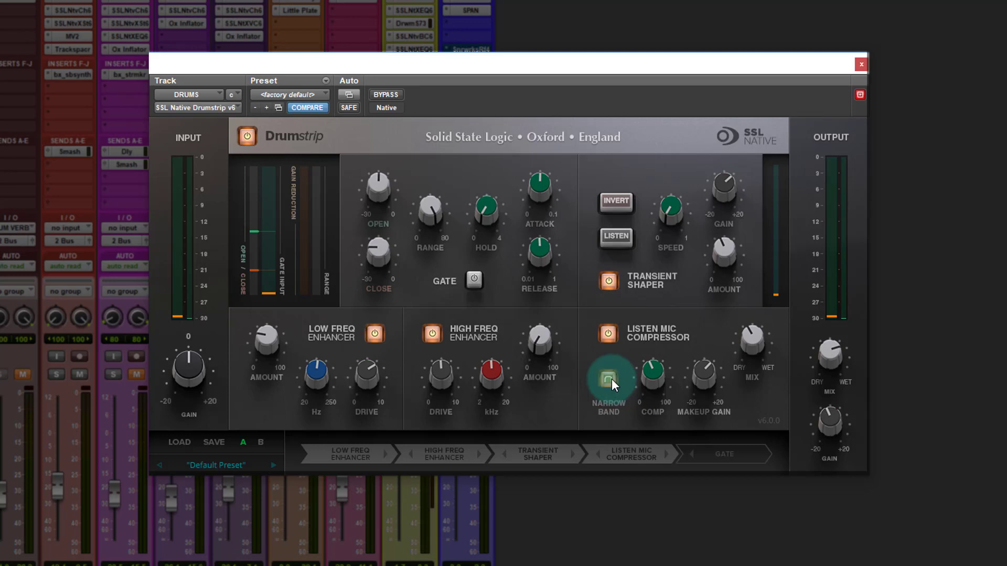
mouse_move(646, 376)
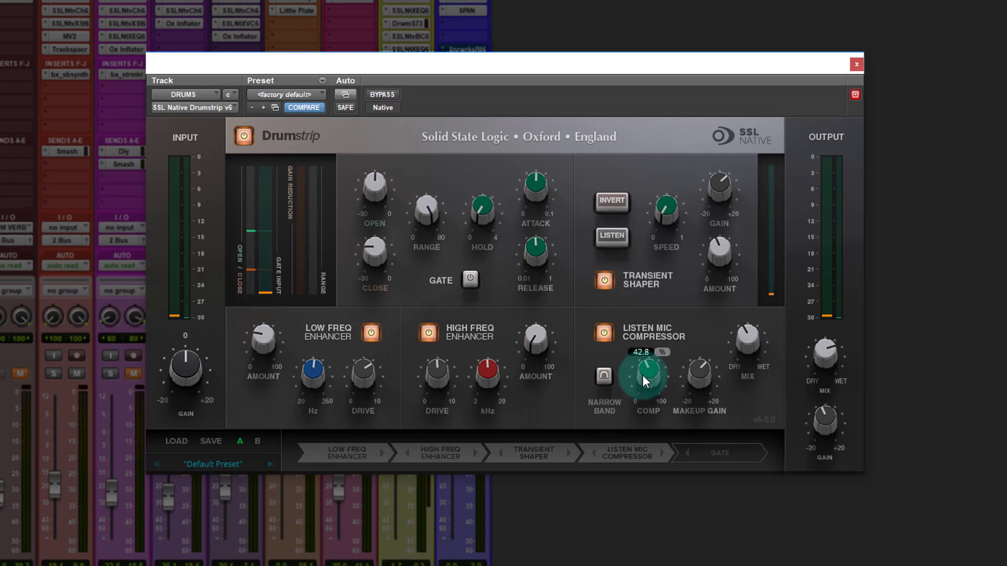
mouse_move(691, 373)
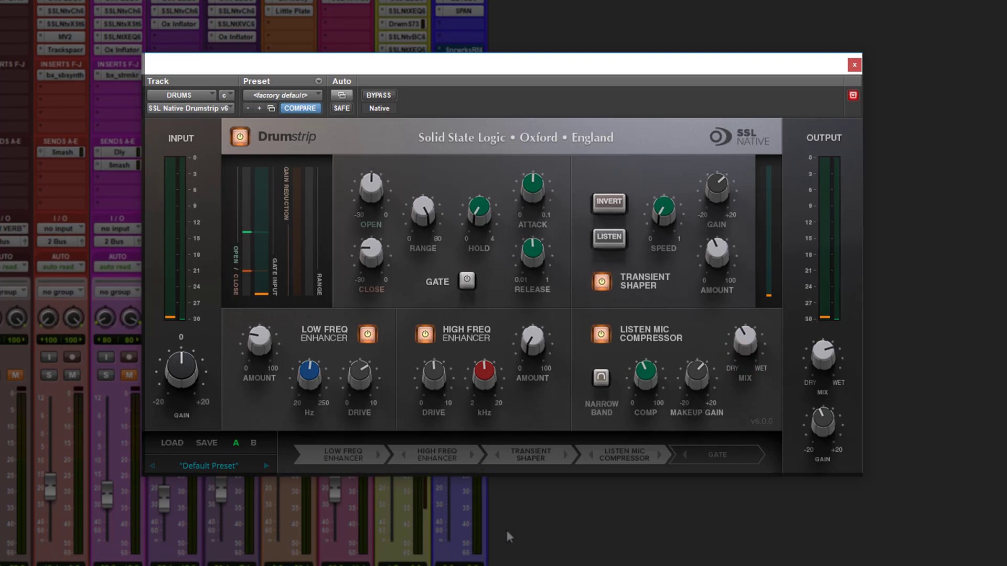
click(608, 203)
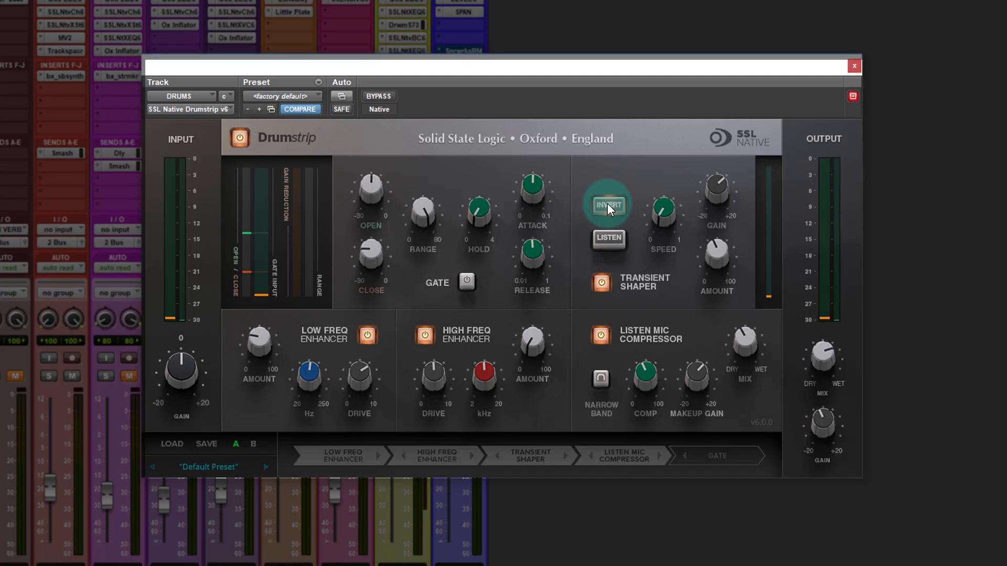
click(604, 237)
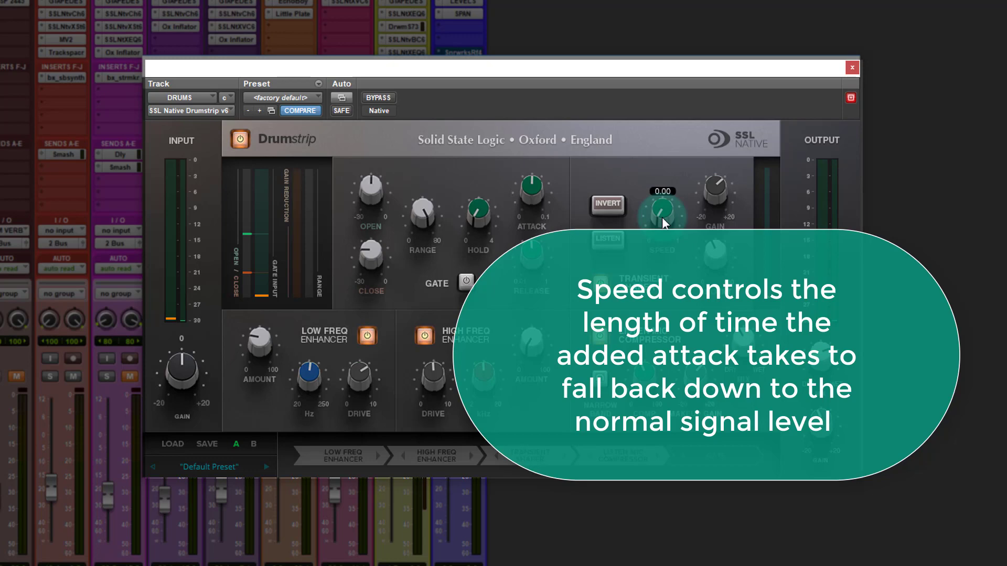
drag(662, 218, 675, 51)
drag(662, 199, 650, 373)
click(650, 373)
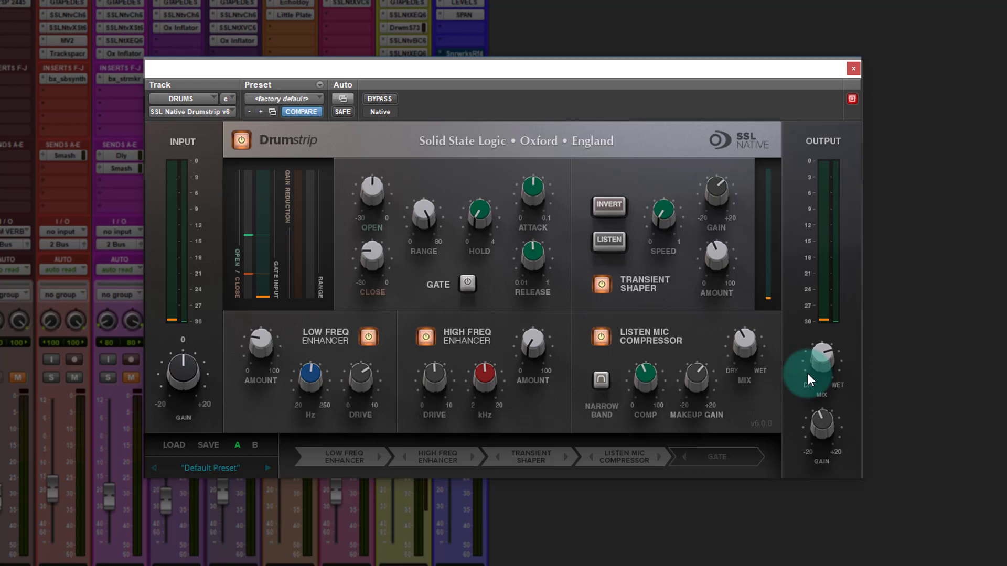
click(368, 463)
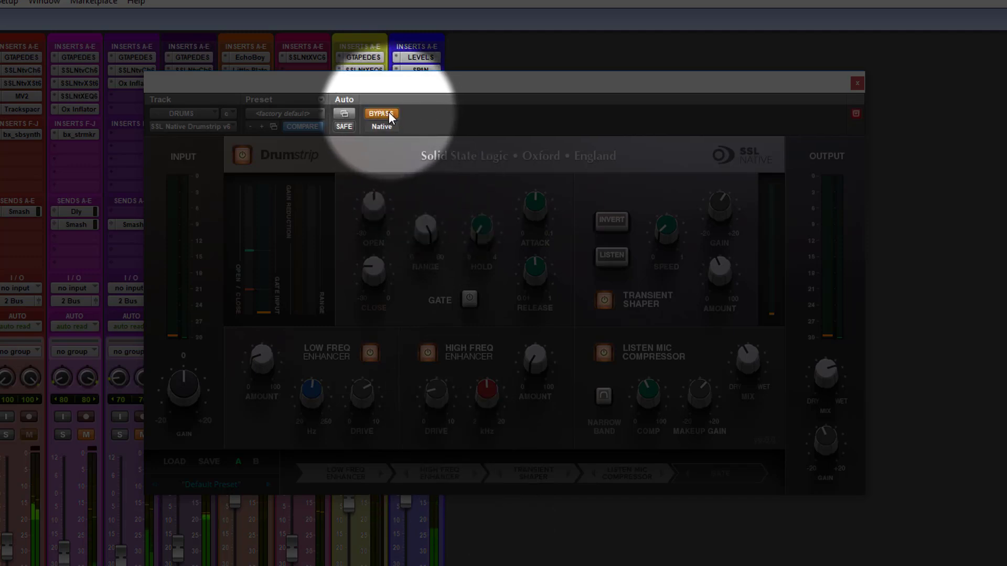
- Compare the drums with and without the Drumstrip using the effect bypass, ending with the processing active
click(388, 112)
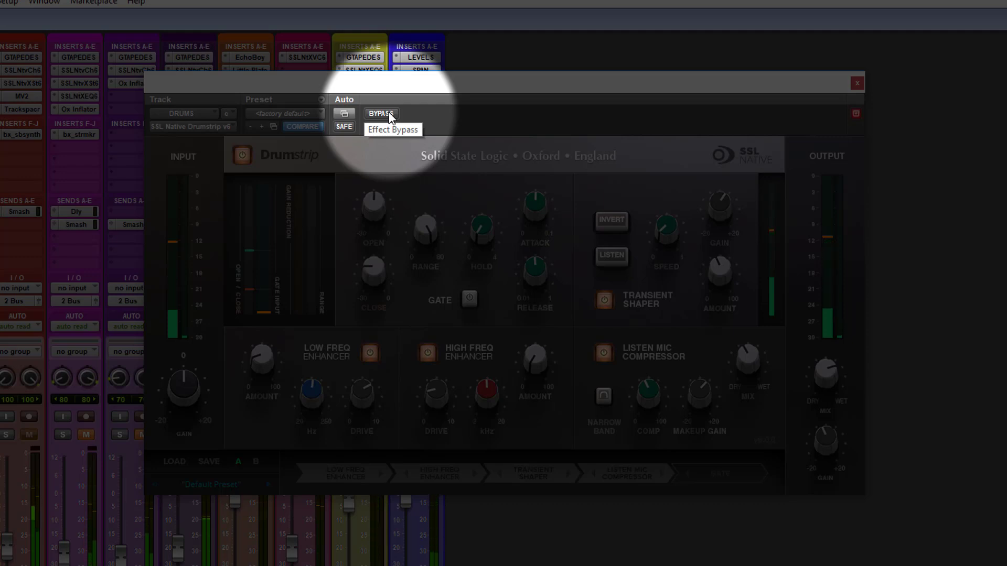
click(388, 113)
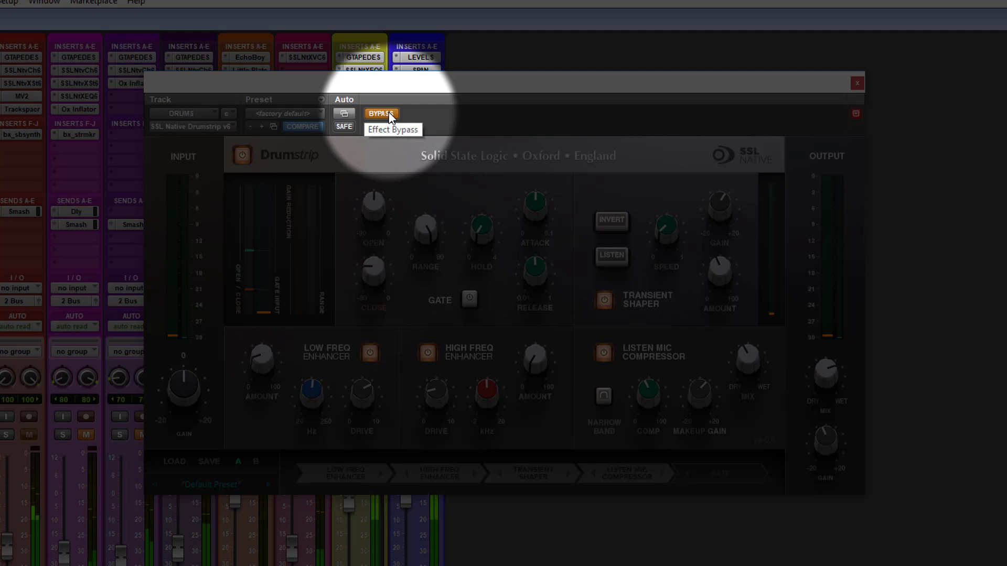
click(389, 113)
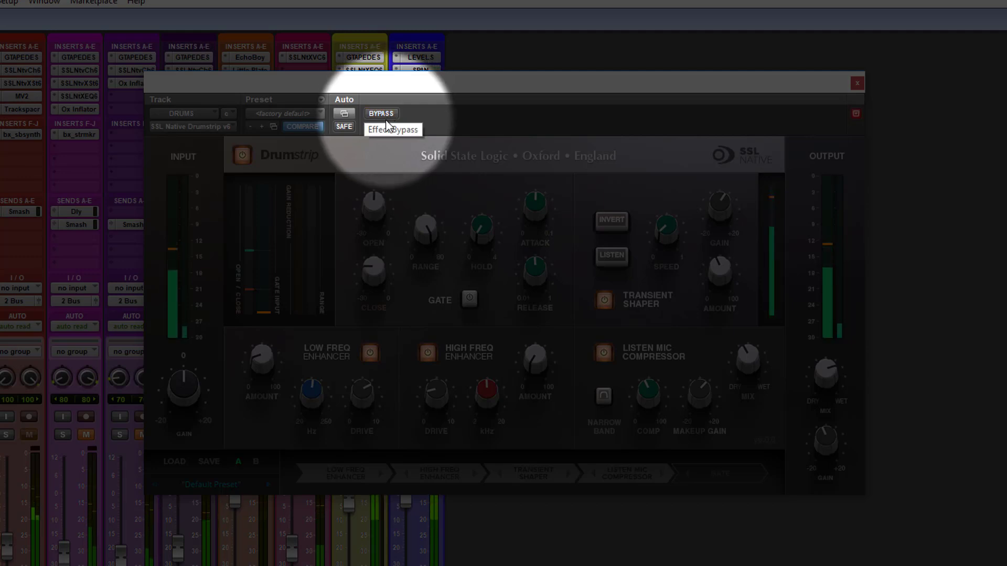
- Adjust the low frequency enhancer's amount and set its drive to about 5.84, auditioning the section off and on
mouse_move(274, 364)
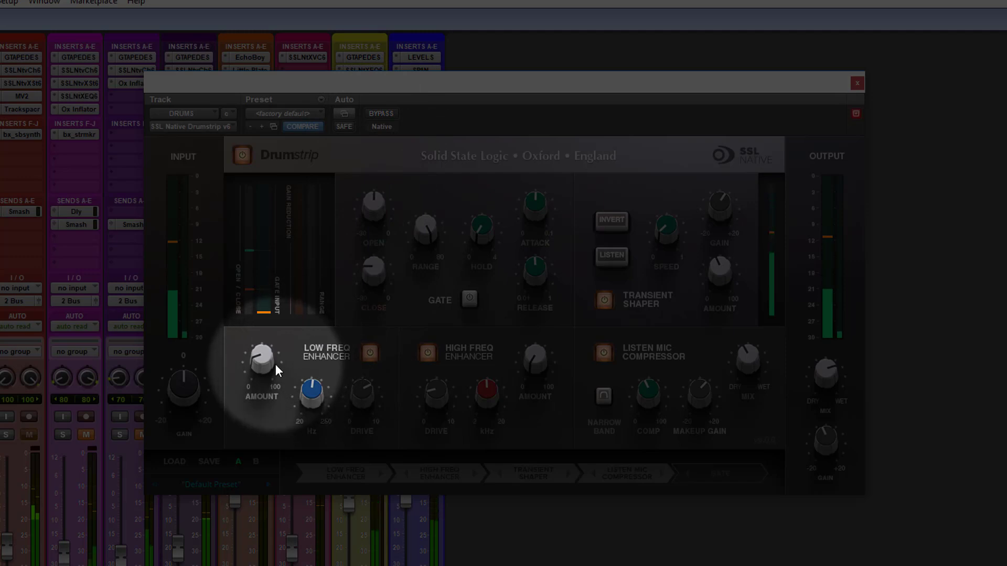
mouse_move(271, 363)
mouse_down()
mouse_move(267, 277)
mouse_move(262, 356)
mouse_up()
mouse_move(366, 411)
mouse_down()
mouse_move(370, 340)
mouse_move(355, 520)
mouse_move(367, 401)
mouse_up()
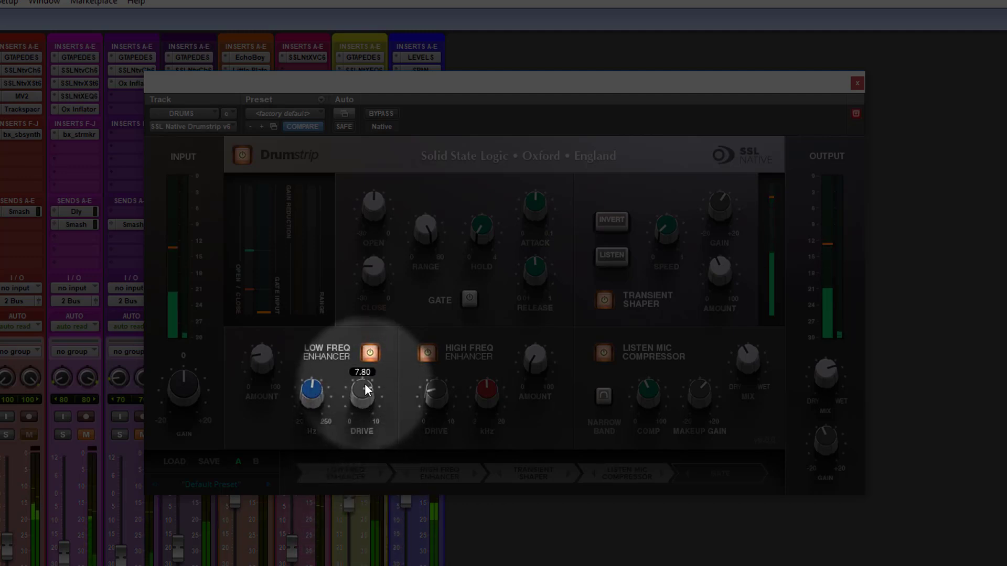
drag(365, 387, 365, 414)
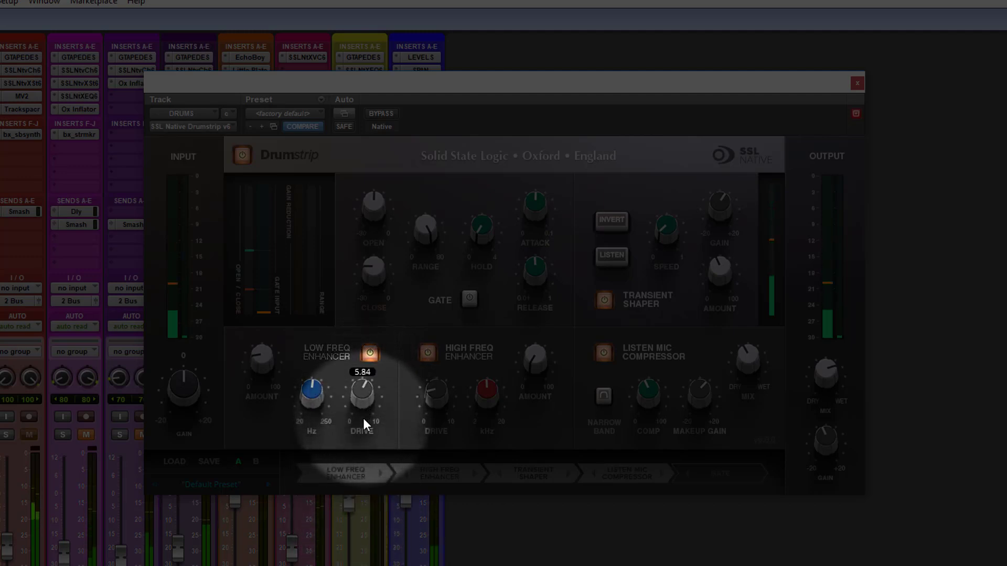
click(370, 355)
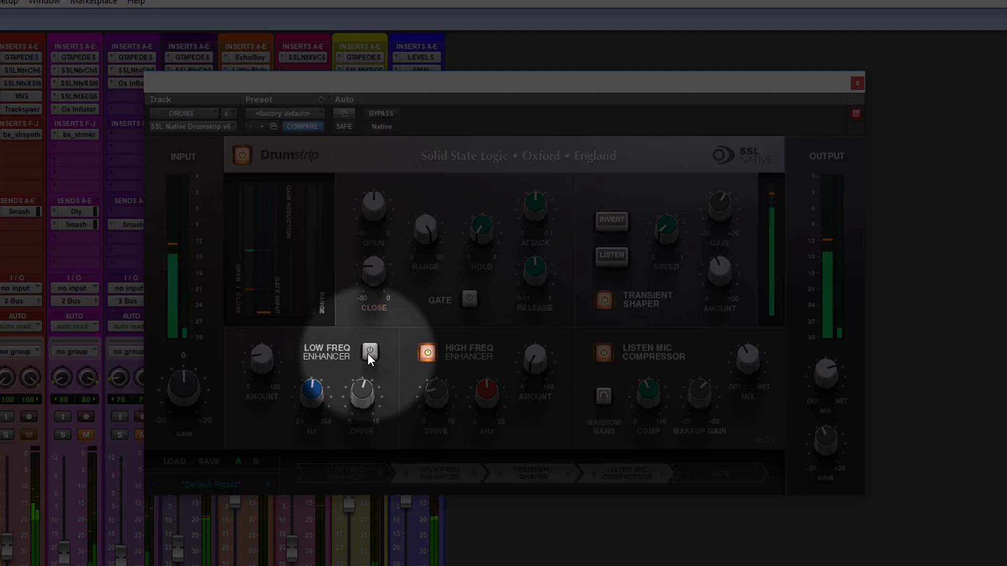
click(369, 353)
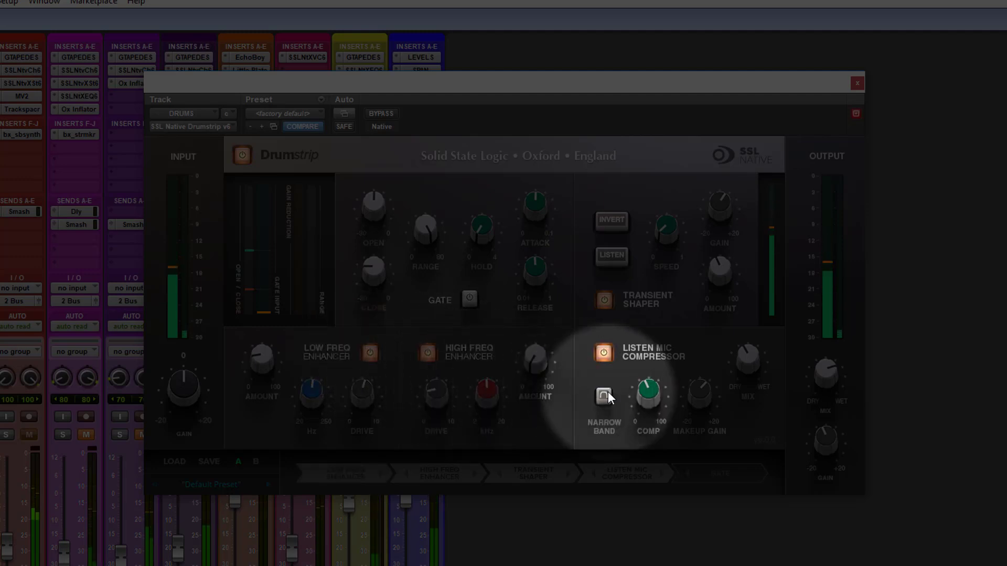
- Turn the listen mic compressor's compression up to maximum and raise its makeup gain, auditioning the section off and on
mouse_move(649, 395)
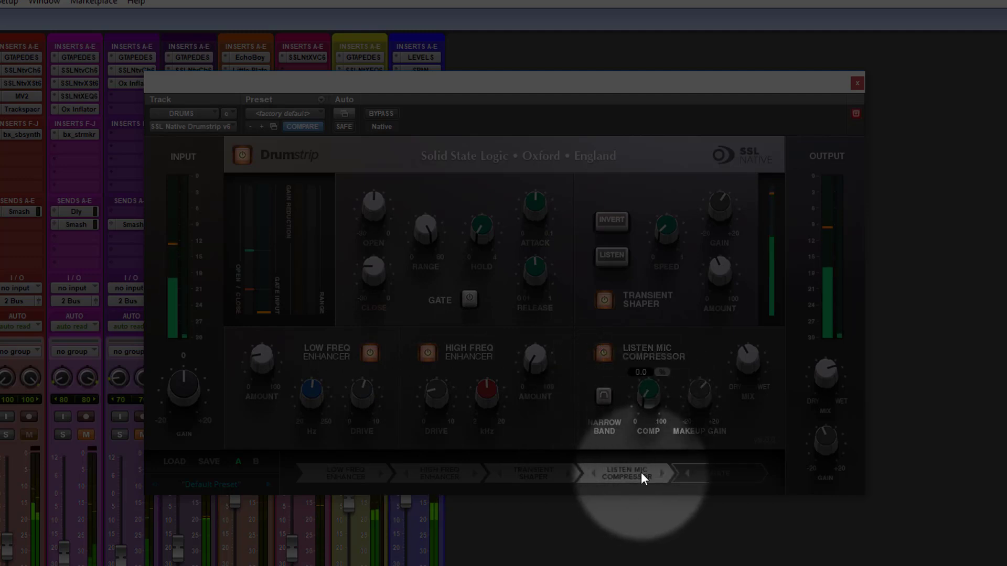
drag(649, 402, 658, 294)
mouse_move(692, 393)
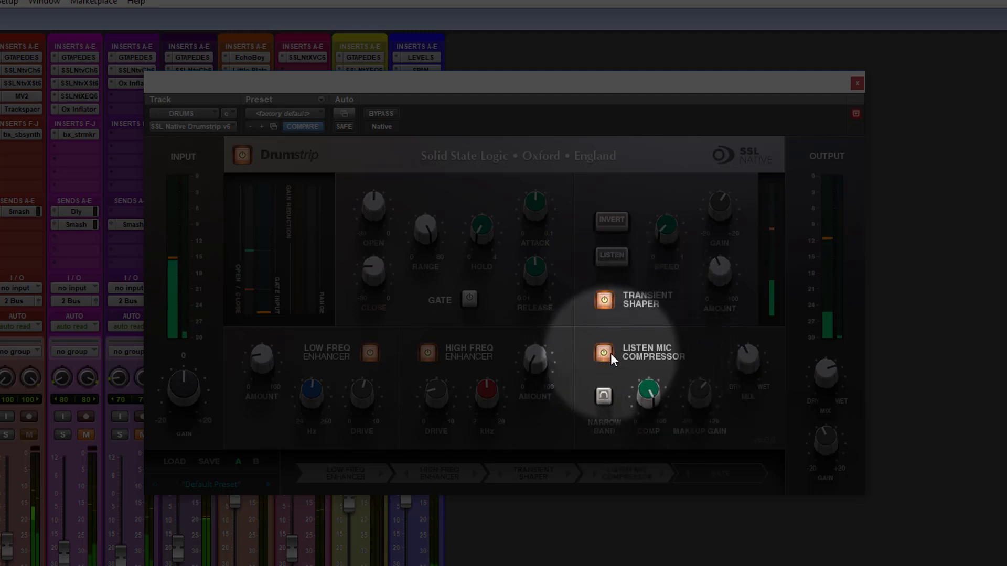
drag(699, 394, 691, 370)
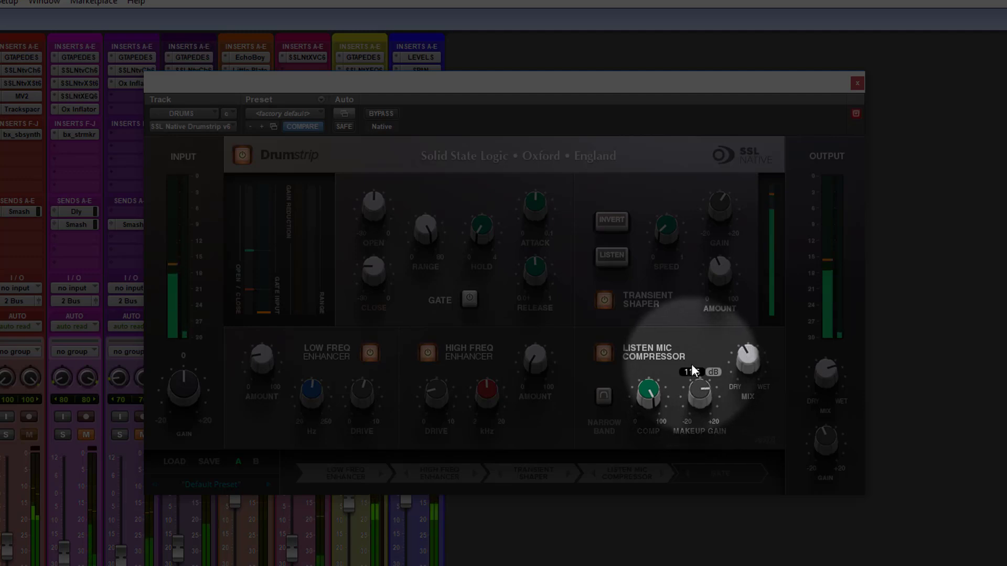
click(606, 354)
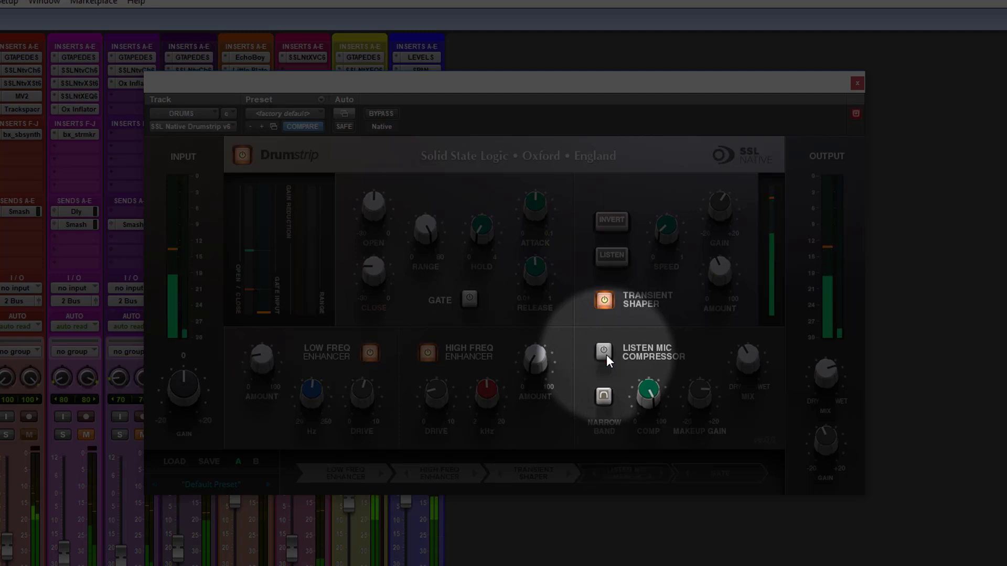
click(606, 355)
- Try the listen mic compressor's mix at 11.6 % with the section off and on, and raise the mix again
drag(747, 373, 742, 404)
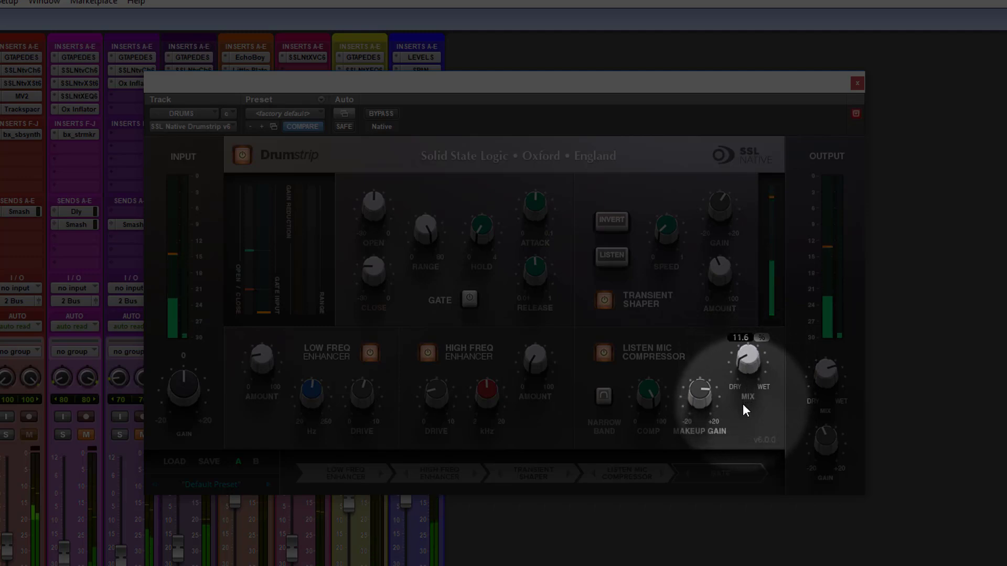
click(609, 358)
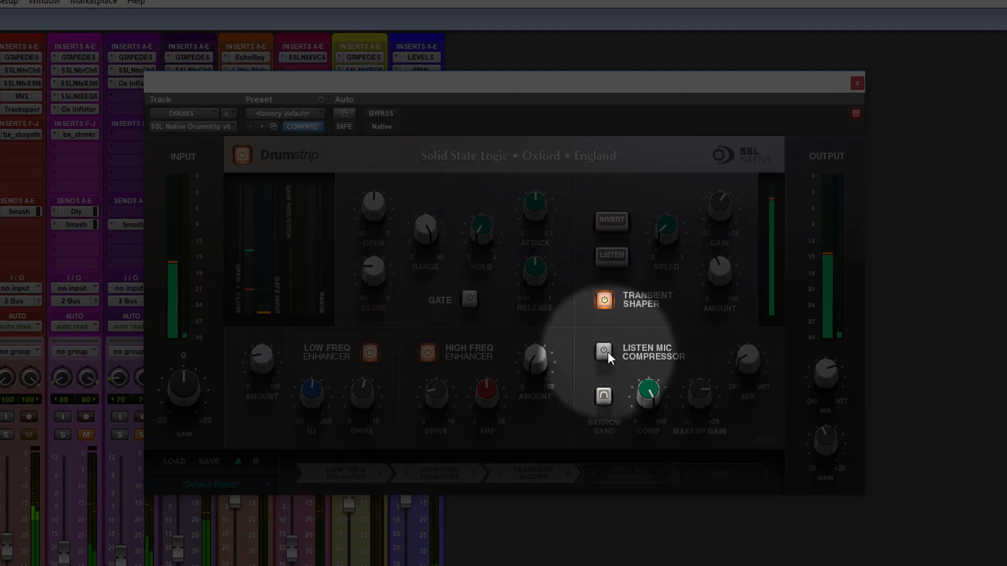
click(606, 351)
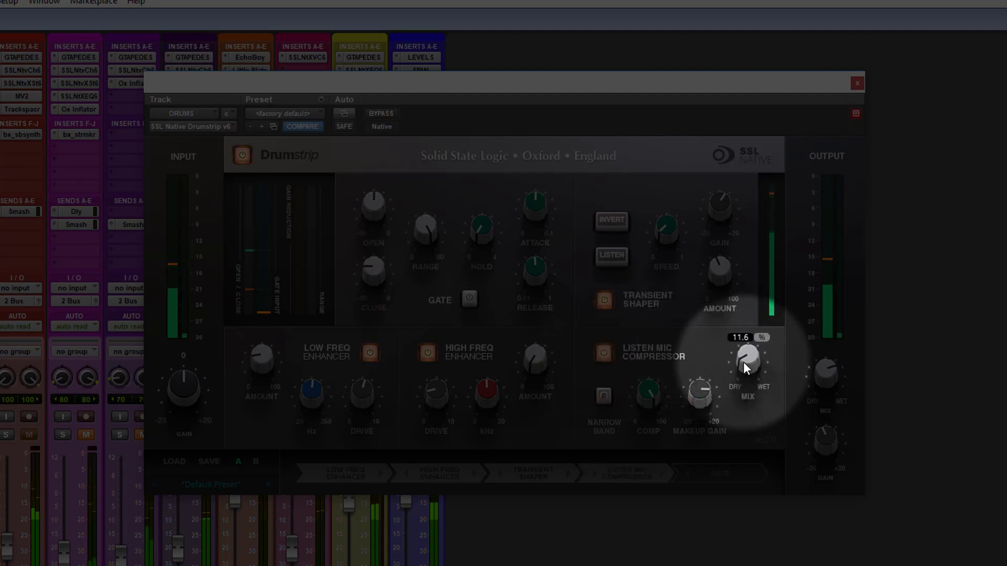
drag(744, 362, 749, 316)
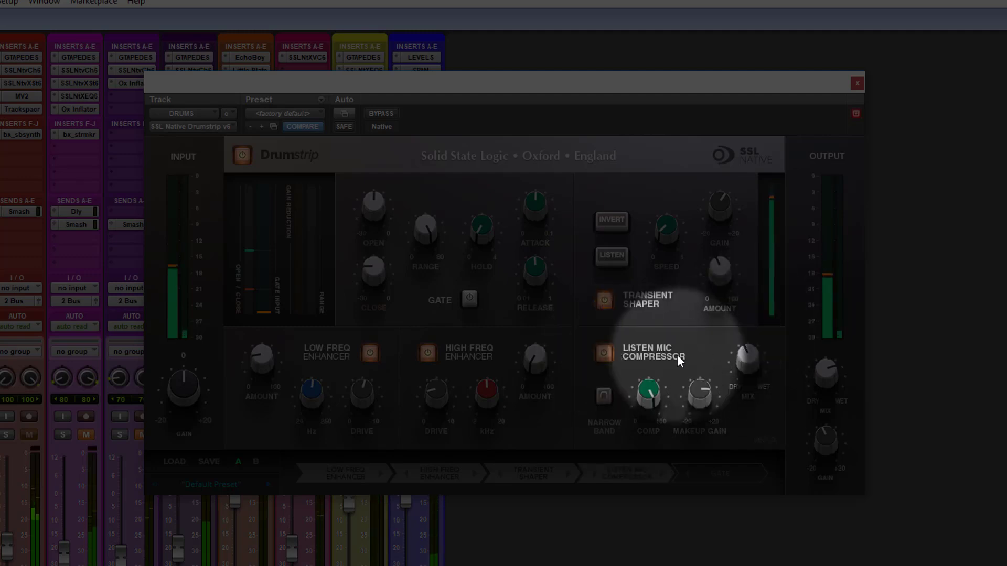
- Set the listen mic compressor's compression to about 34.8 % and lower its makeup gain, auditioning the section off and on
drag(647, 394, 636, 517)
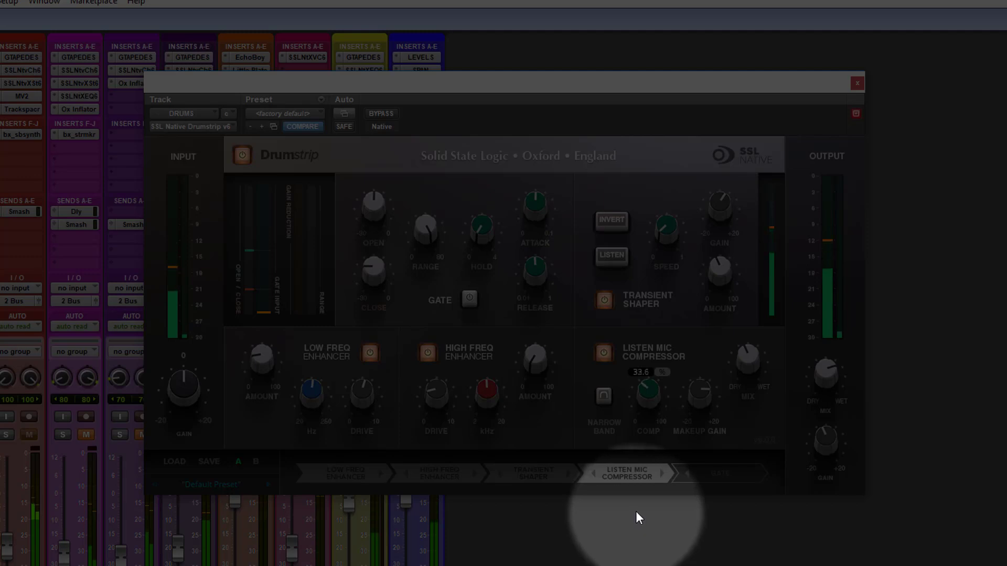
mouse_move(697, 407)
drag(696, 404, 693, 426)
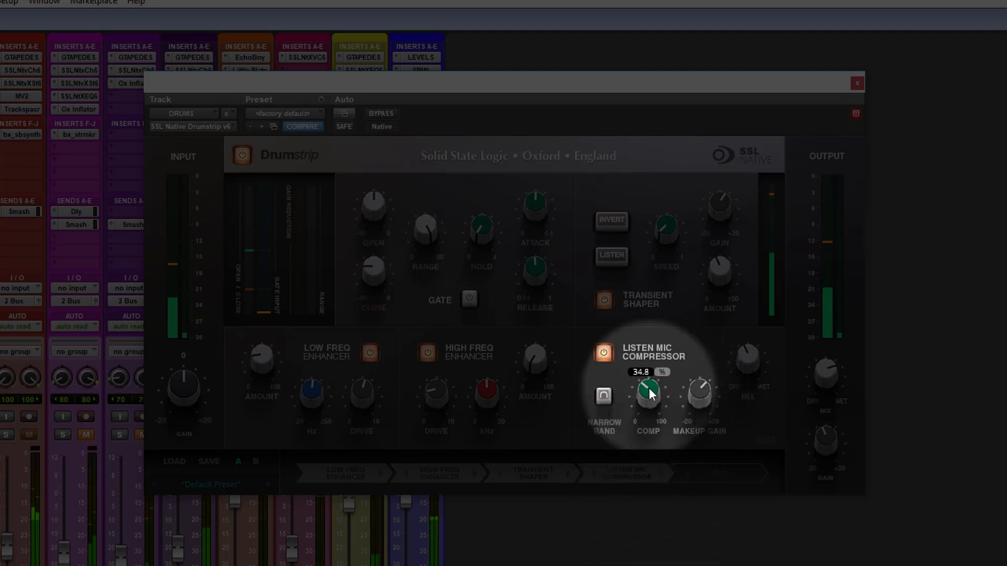
click(604, 352)
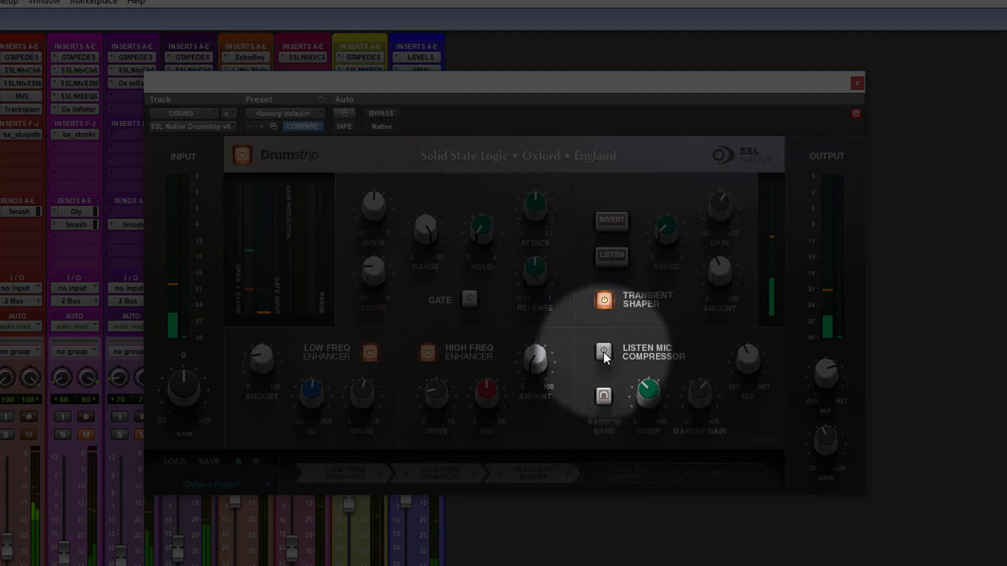
click(603, 352)
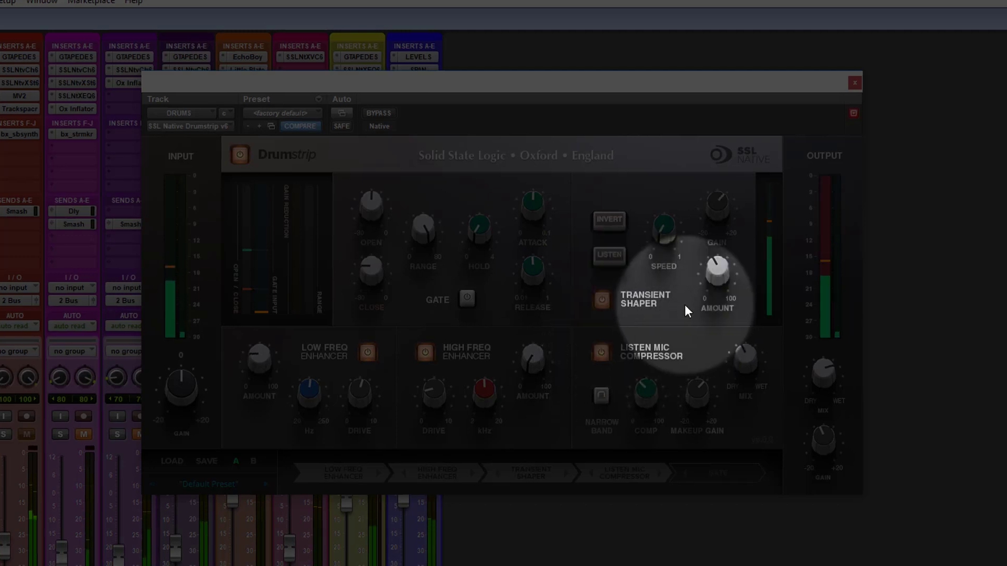
- Raise the transient shaper's speed and gain, and set its amount to 100 %
mouse_move(668, 223)
drag(665, 215, 670, 149)
mouse_move(713, 207)
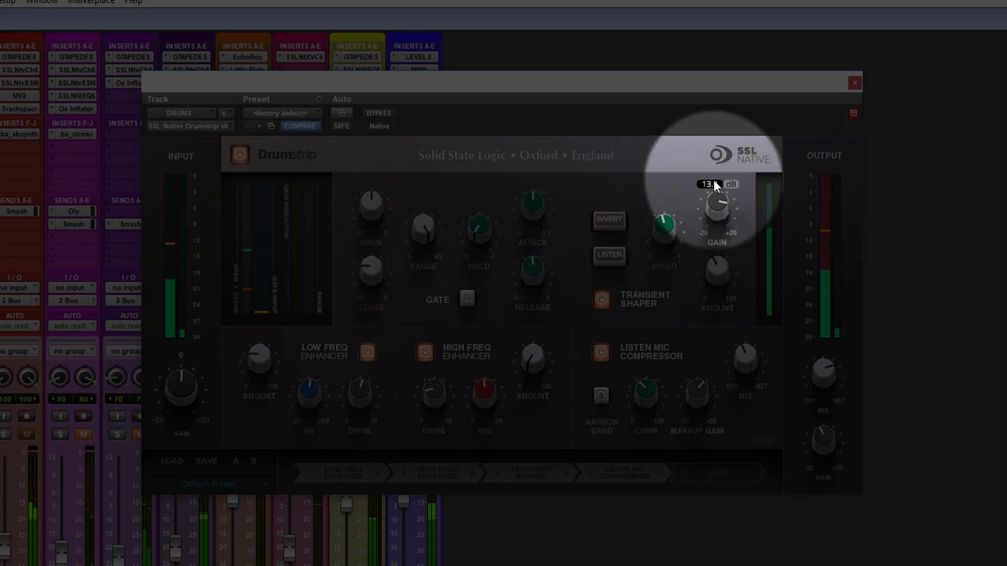
drag(711, 257, 724, 160)
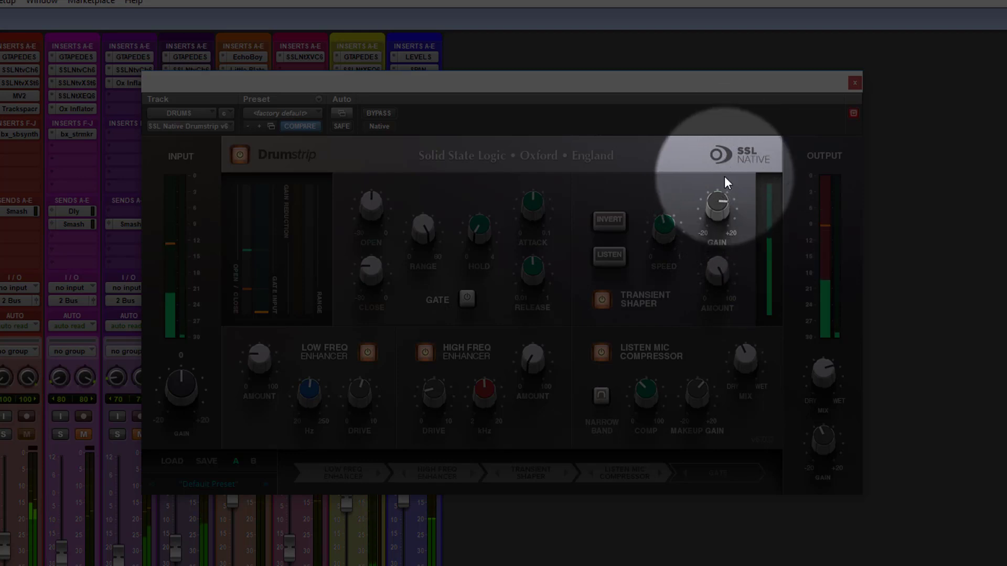
mouse_move(723, 204)
mouse_down()
mouse_move(711, 339)
mouse_move(715, 196)
mouse_up()
- Lower the transient shaper's speed to minimum while monitoring with Listen, and reduce its gain with Listen off
click(616, 260)
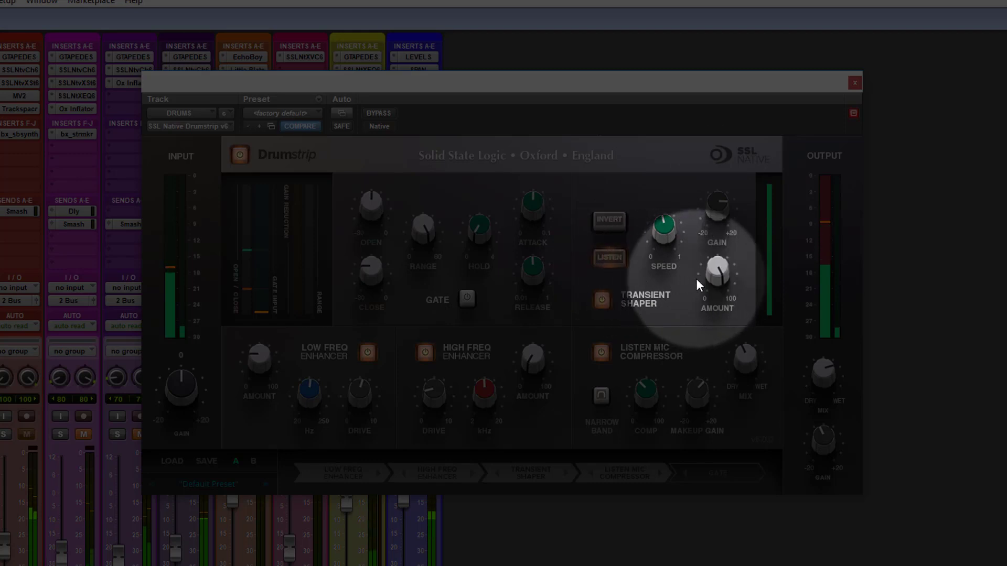
mouse_move(707, 280)
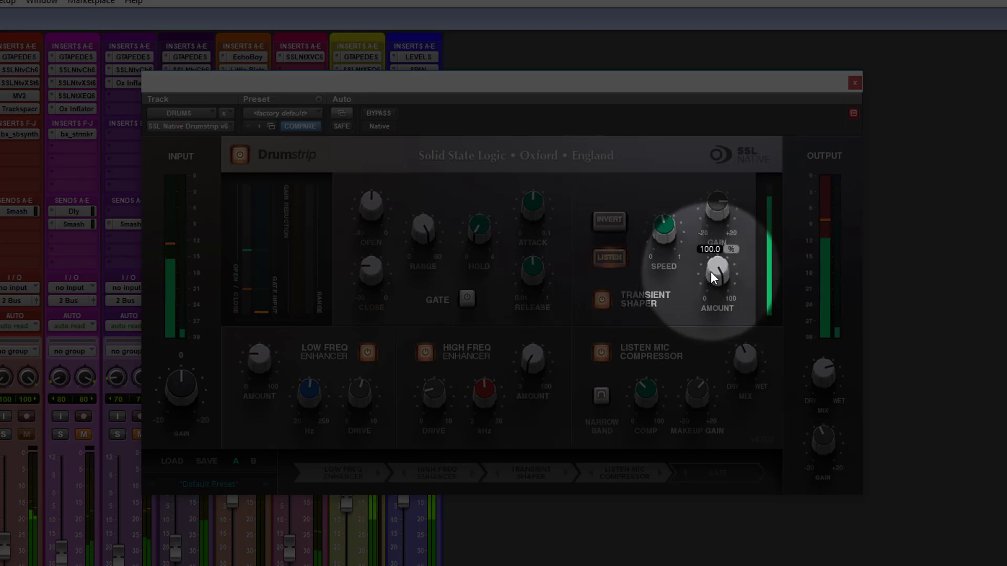
mouse_move(676, 234)
drag(676, 232, 666, 311)
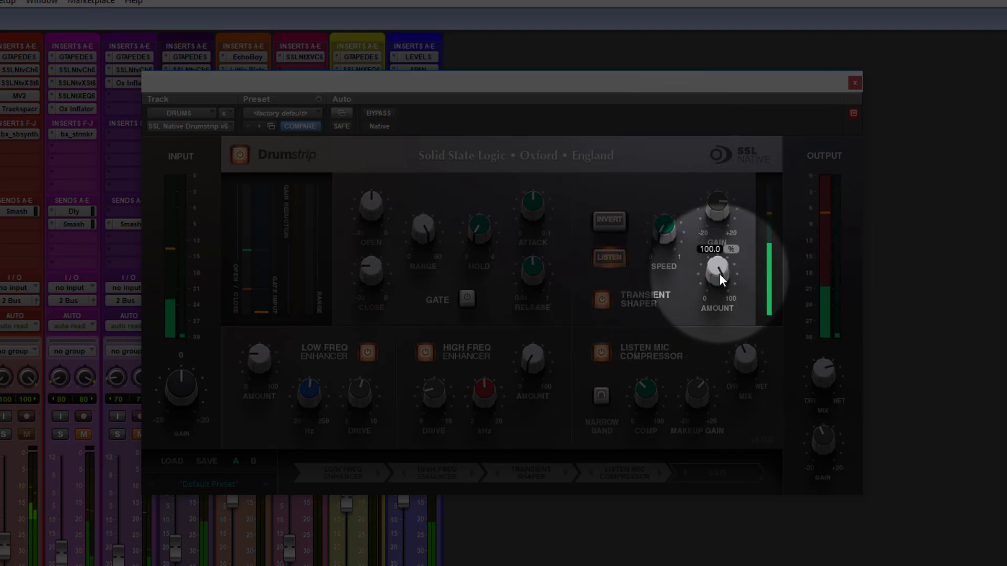
click(618, 256)
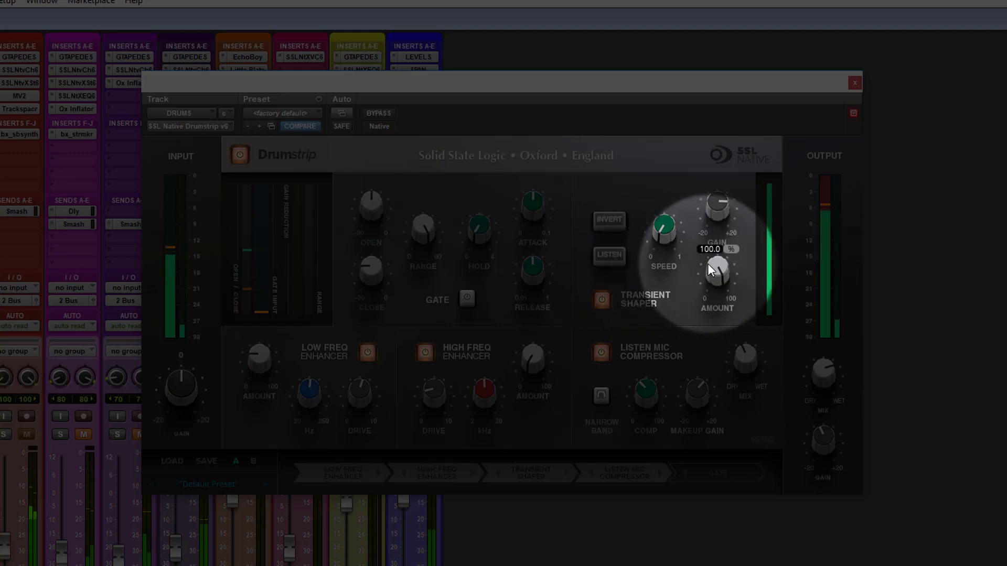
drag(719, 210, 709, 350)
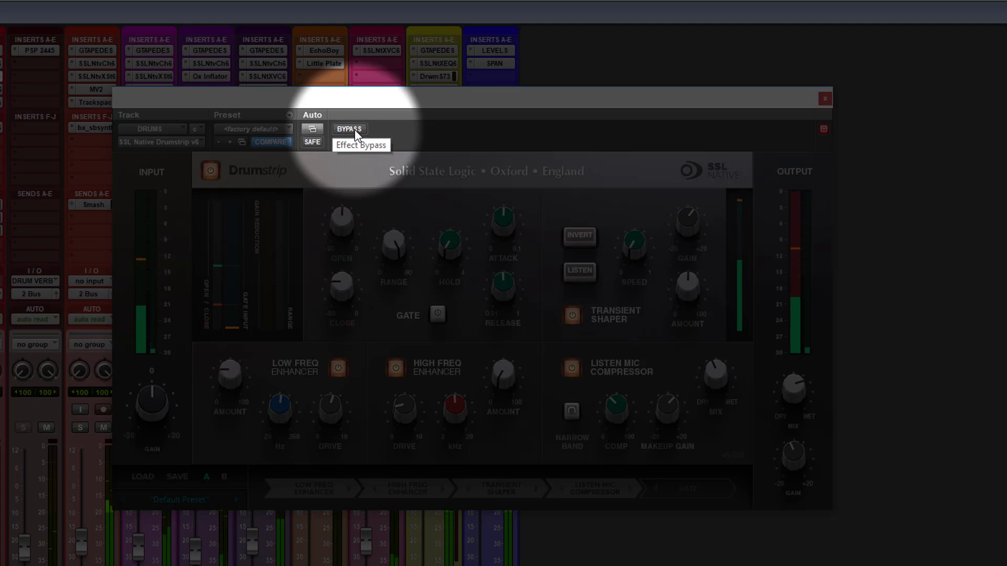
- Compare the drums track with the entire Drumstrip effect bypassed and active
click(355, 130)
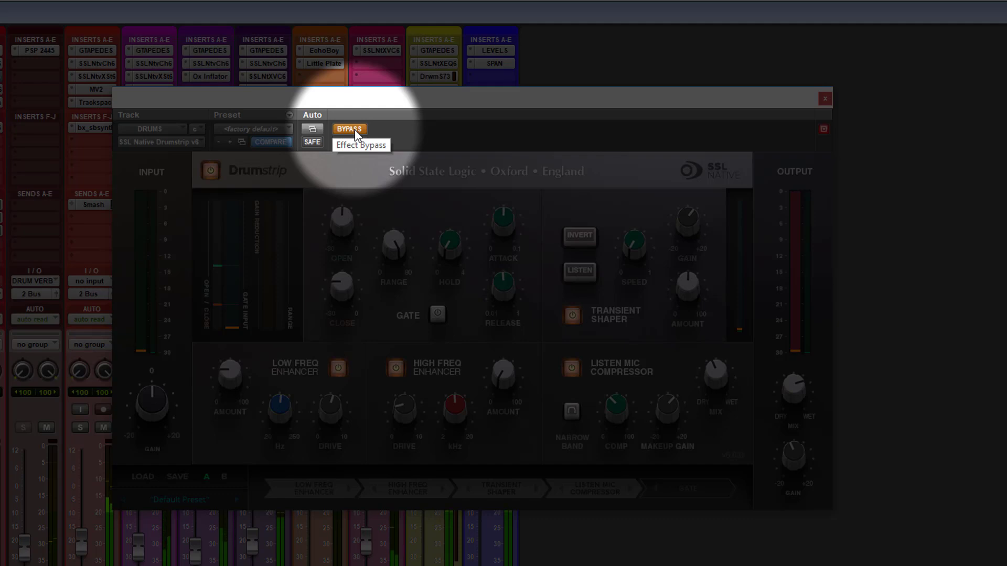
click(355, 130)
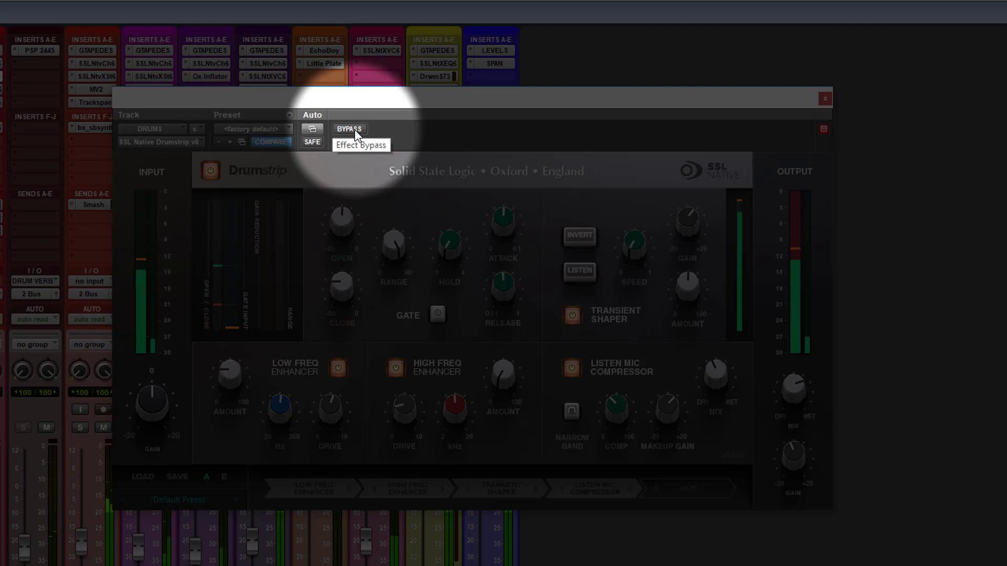
click(354, 130)
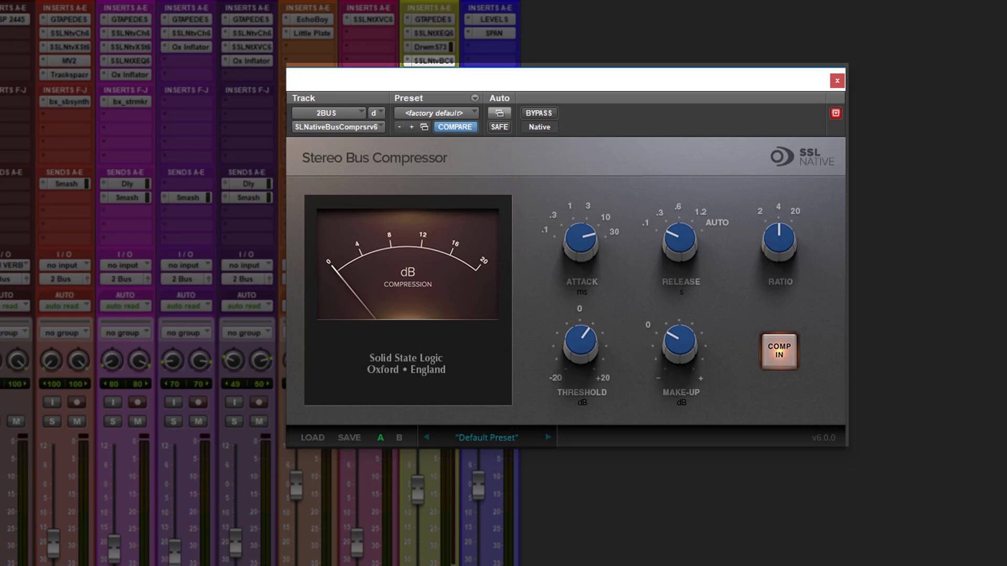
- Audition the 2BUS mix with the Stereo Bus Compressor repeatedly switched in and out, finishing with compression in
click(571, 242)
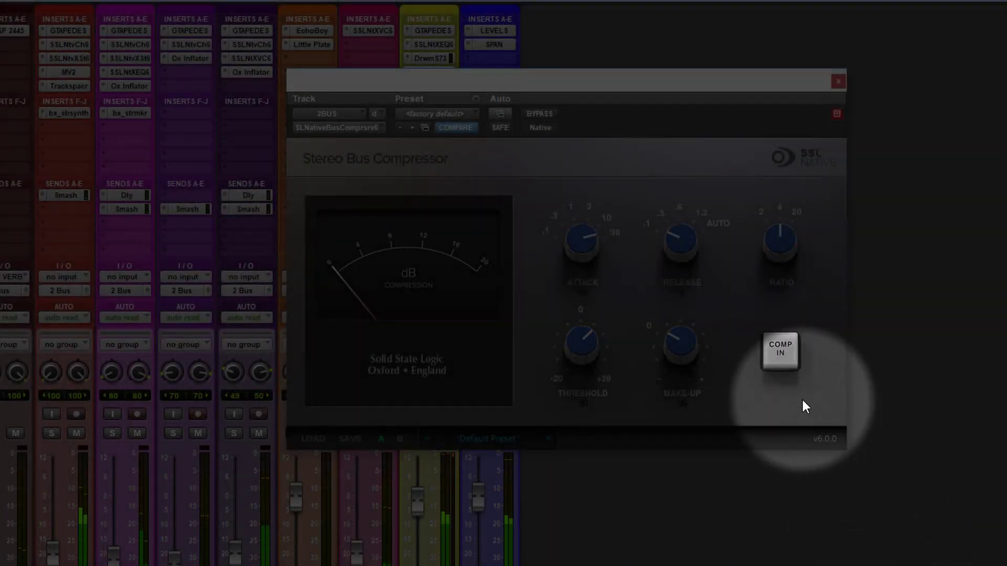
click(778, 360)
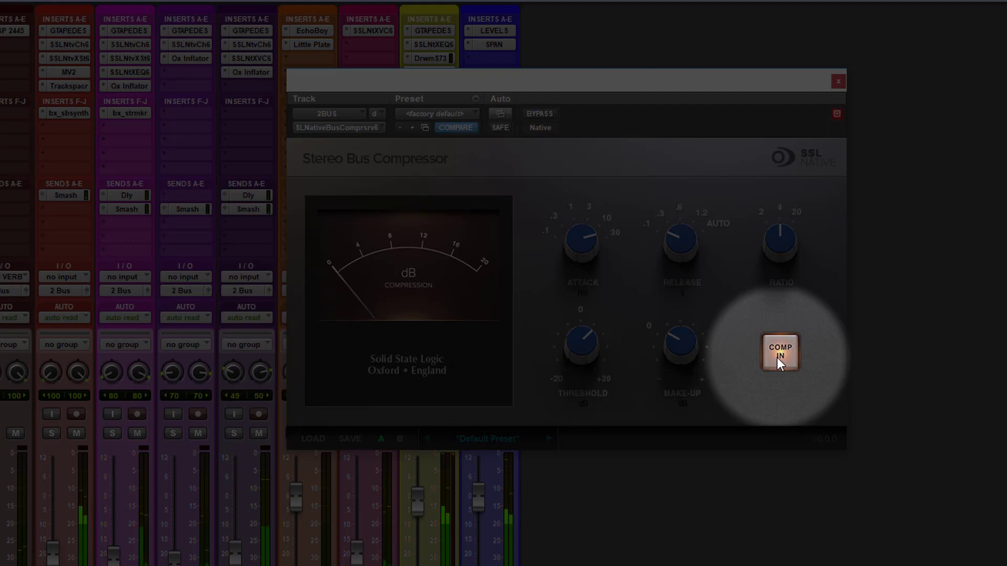
click(780, 351)
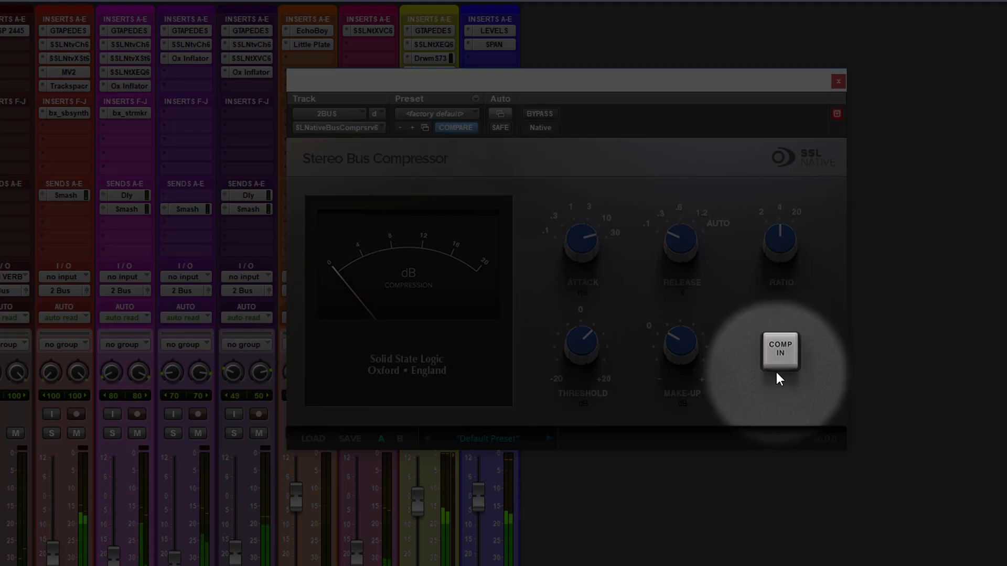
click(782, 360)
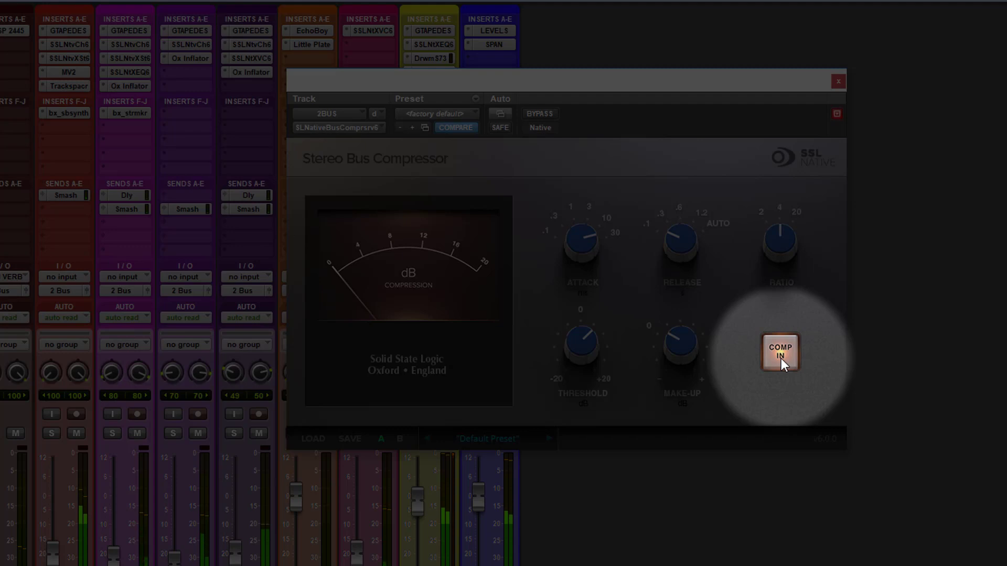
click(781, 358)
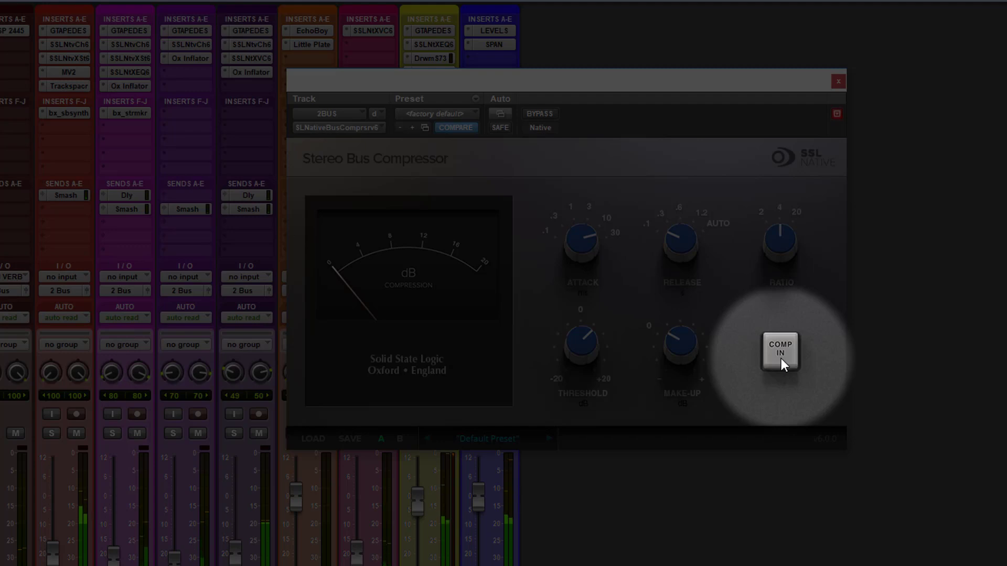
click(782, 358)
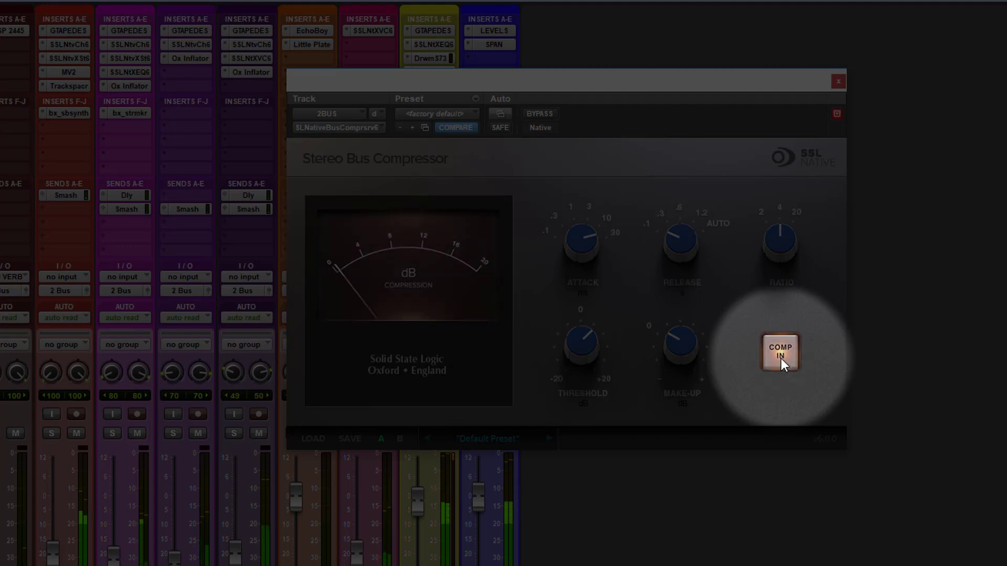